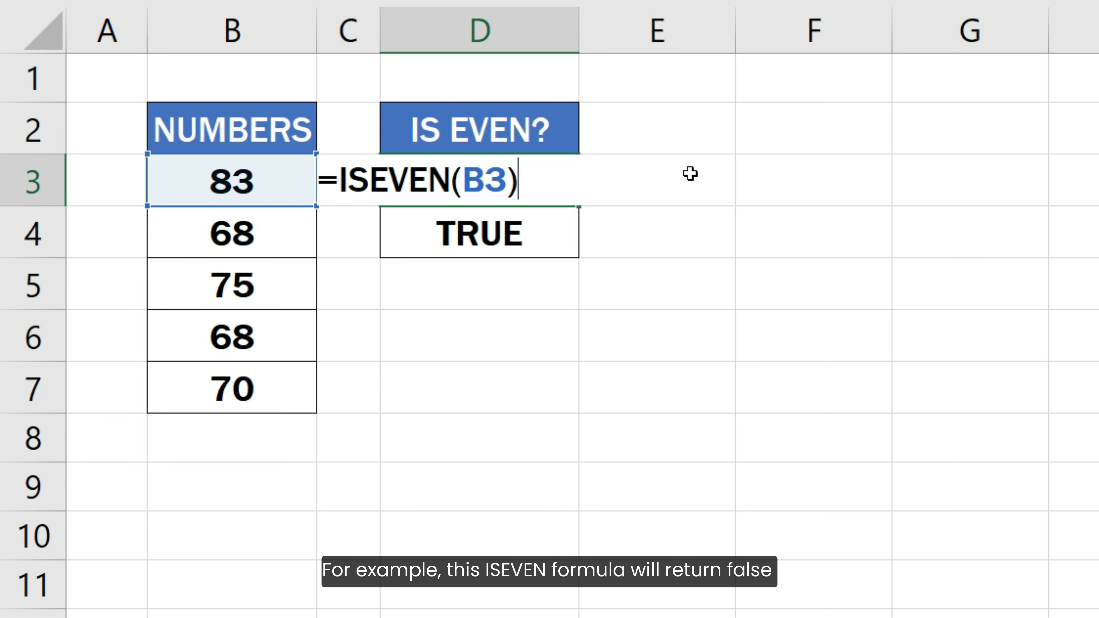
- Inspect the ISEVEN formulas in D3 and D4 that test the numbers in B3 and B4
key(Return)
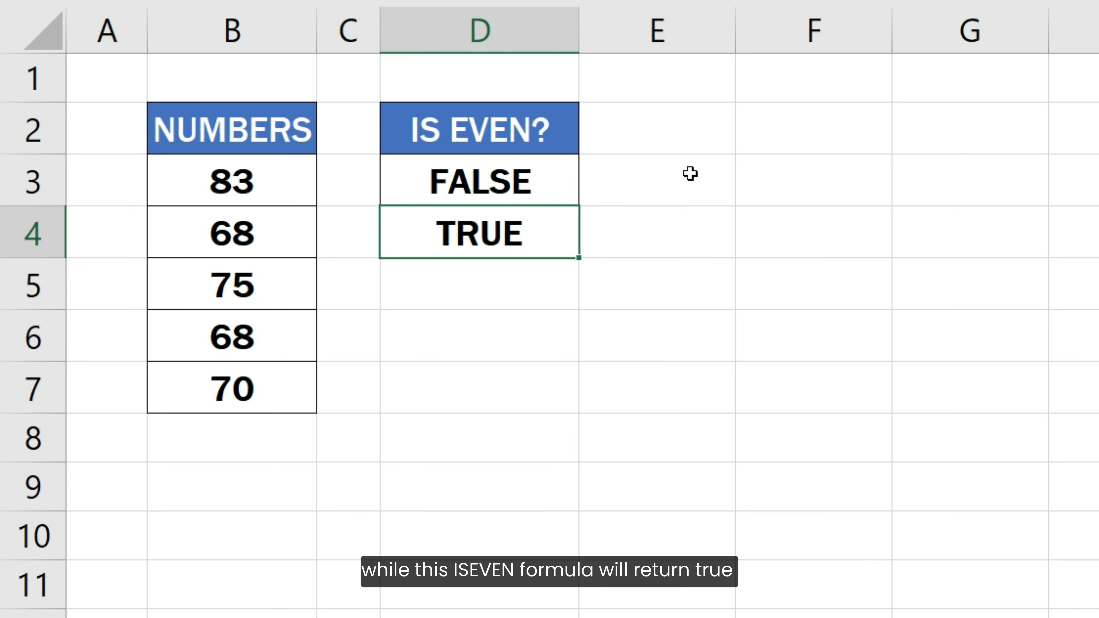
key(F2)
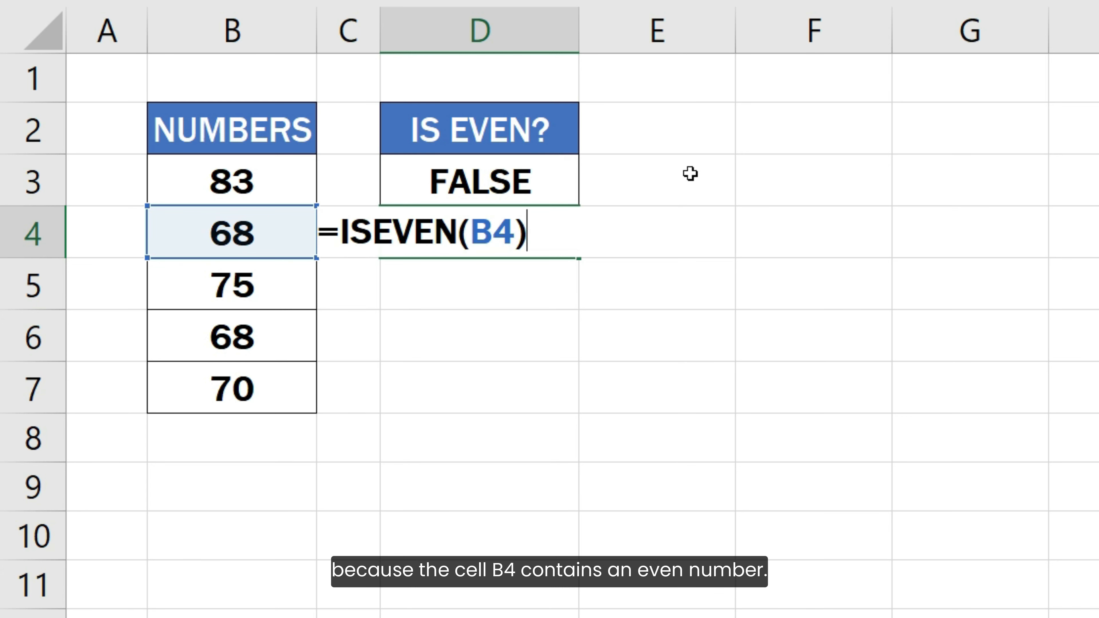
key(Return)
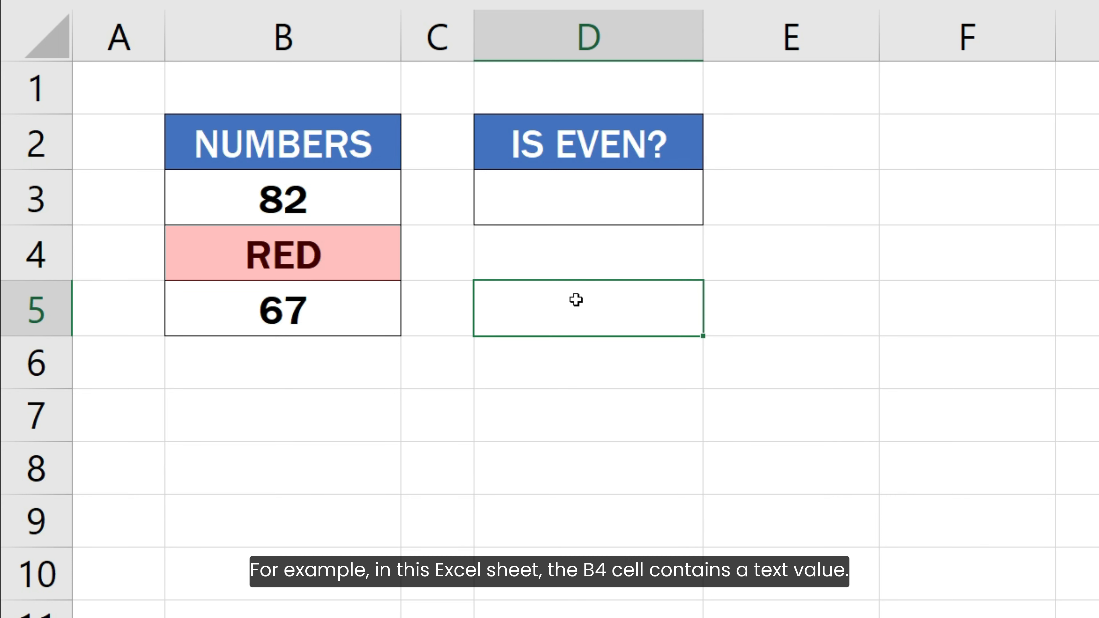
- Enter the formula =ISEVEN( B4 ) in cell D3 to test the text value in the NUMBERS column
click(582, 202)
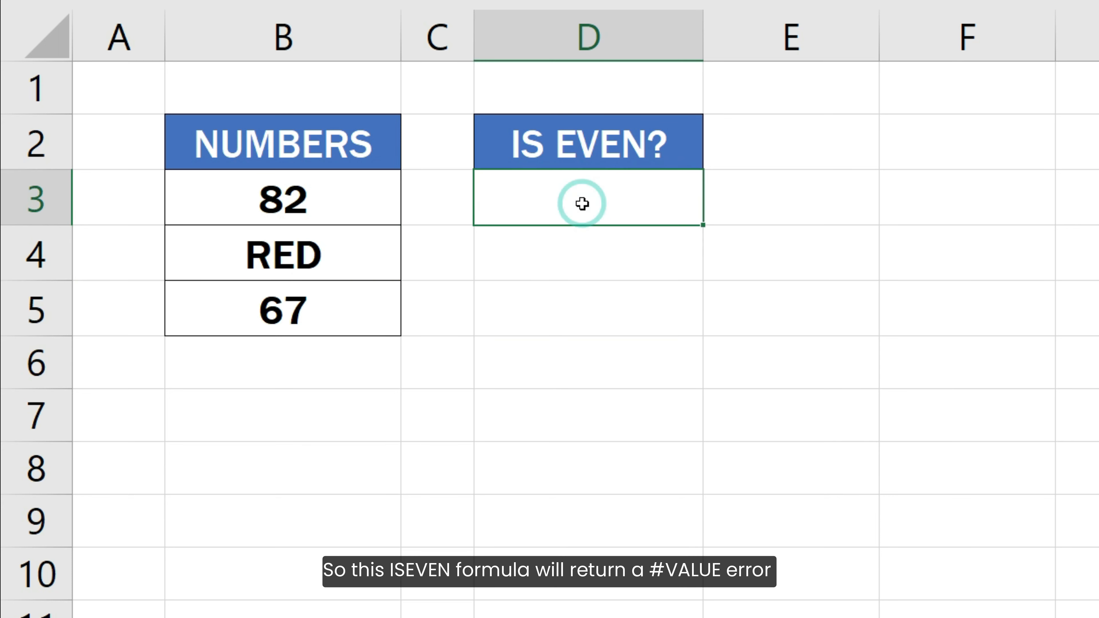
text(=ISEVEN()
click(381, 263)
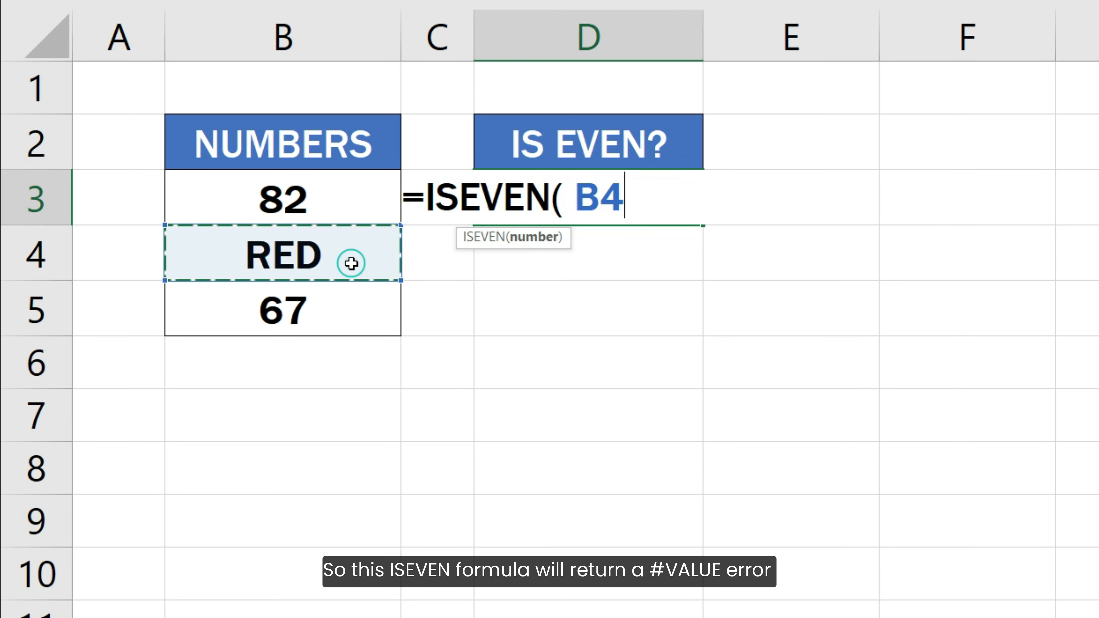
text())
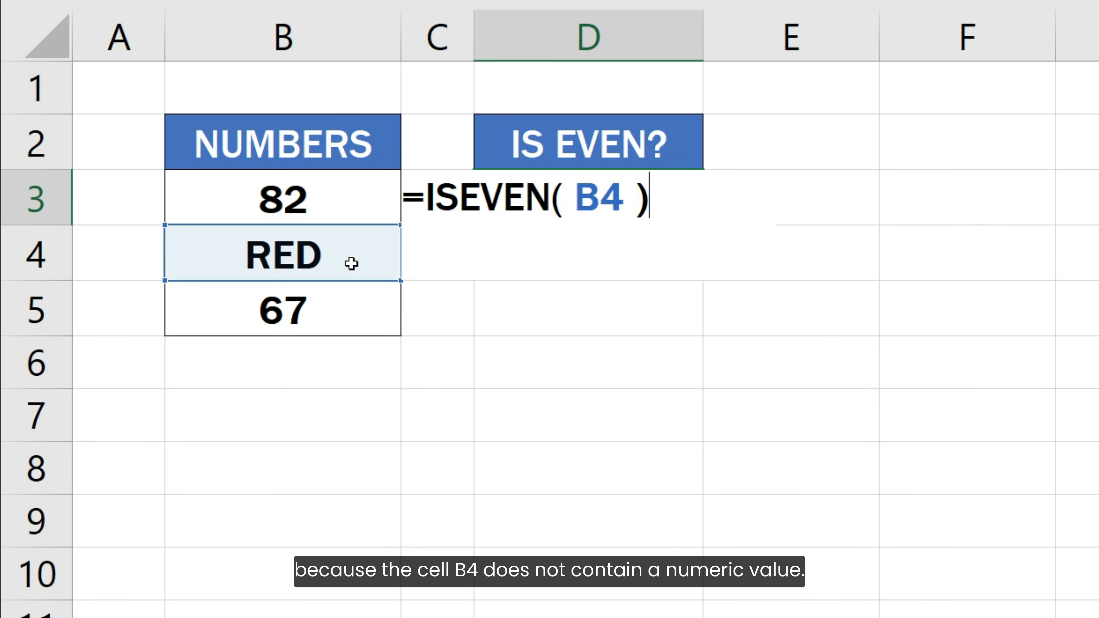
key(Return)
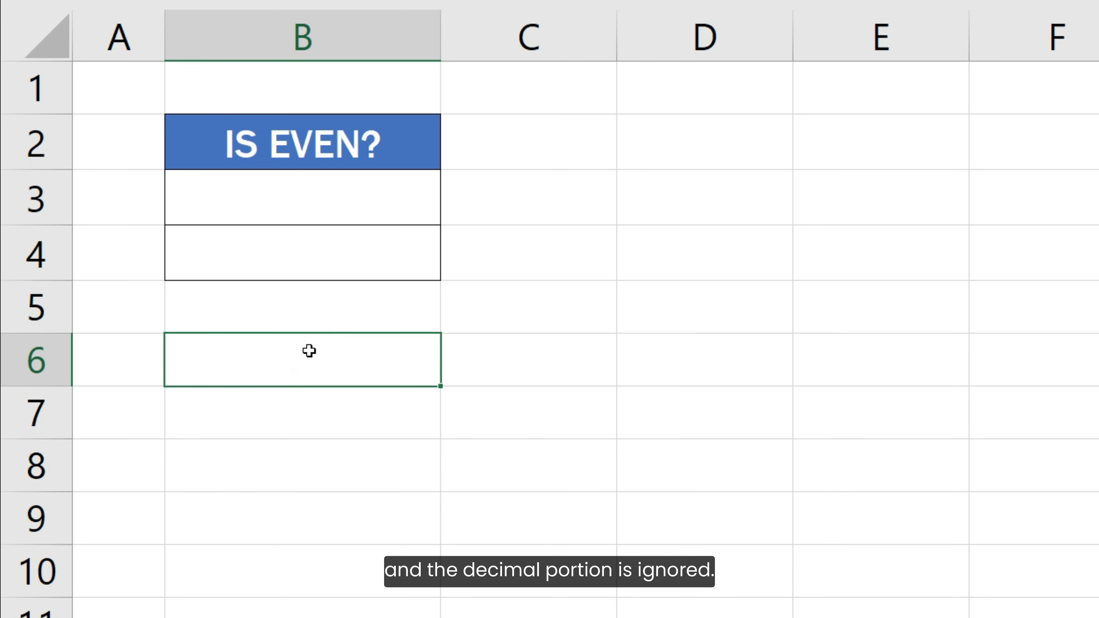
- Enter the formula =ISEVEN( 5.4 ) in cell B3 under the IS EVEN? header
click(293, 194)
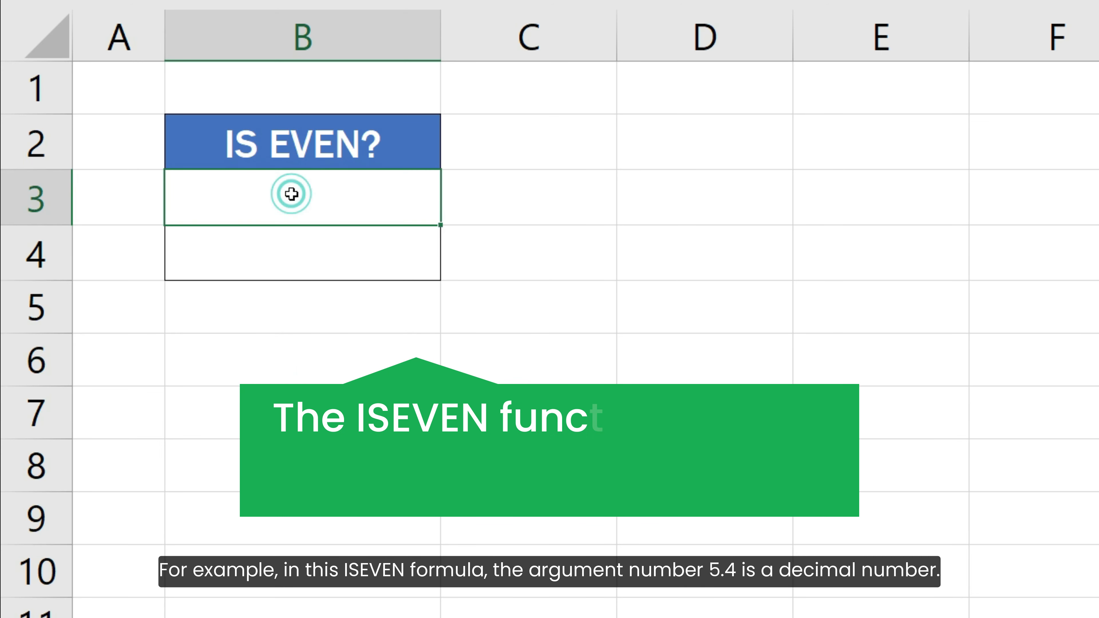
text(=ISEVEN( )
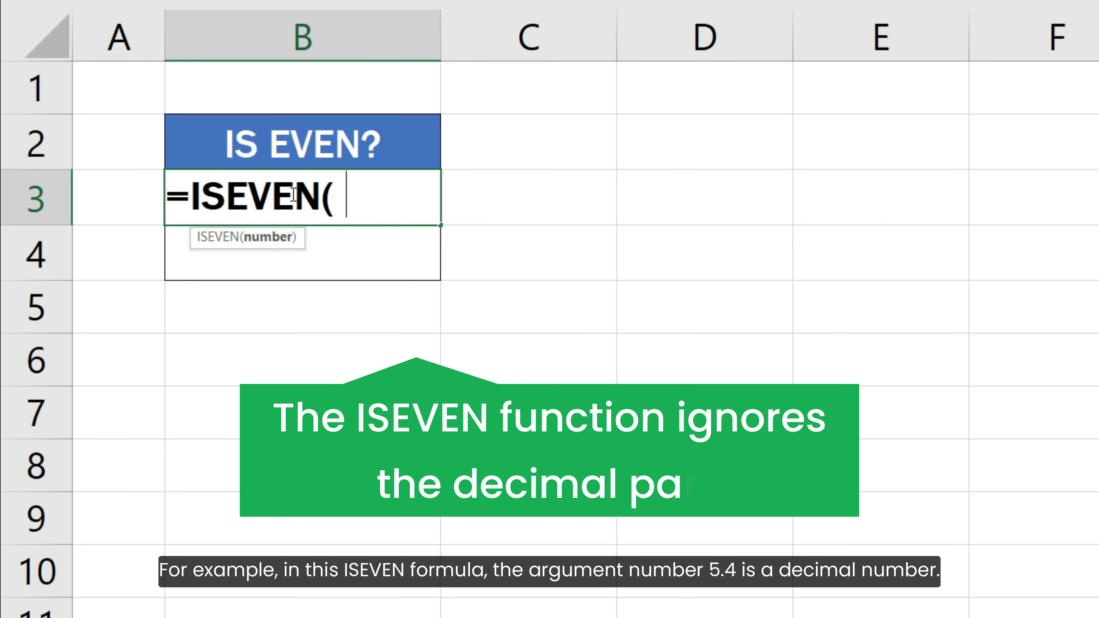
text(5.4 ))
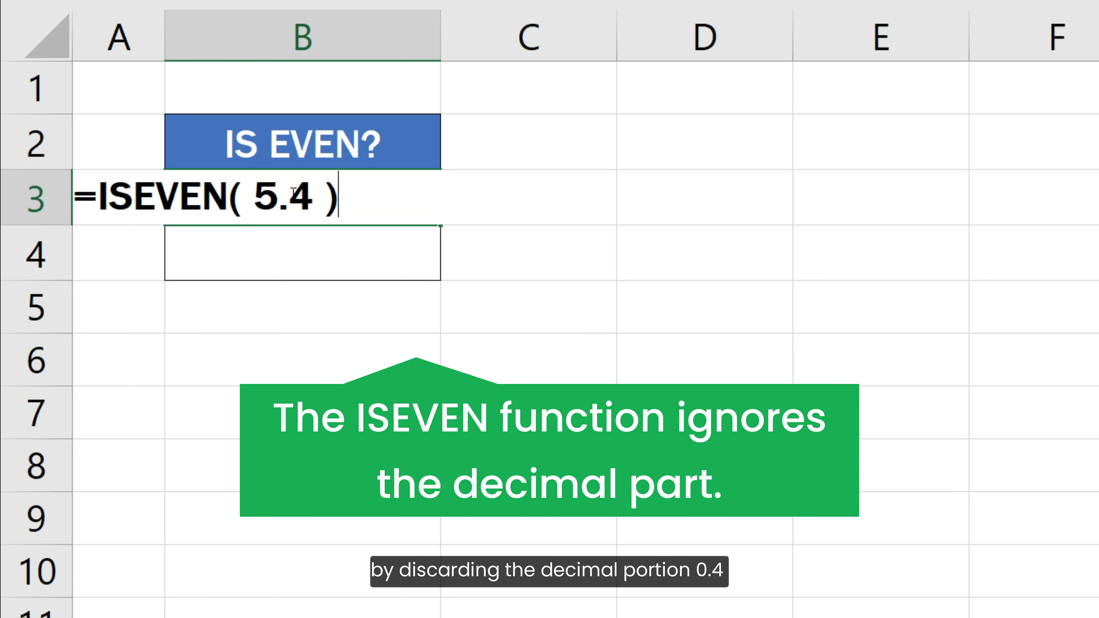
key(Return)
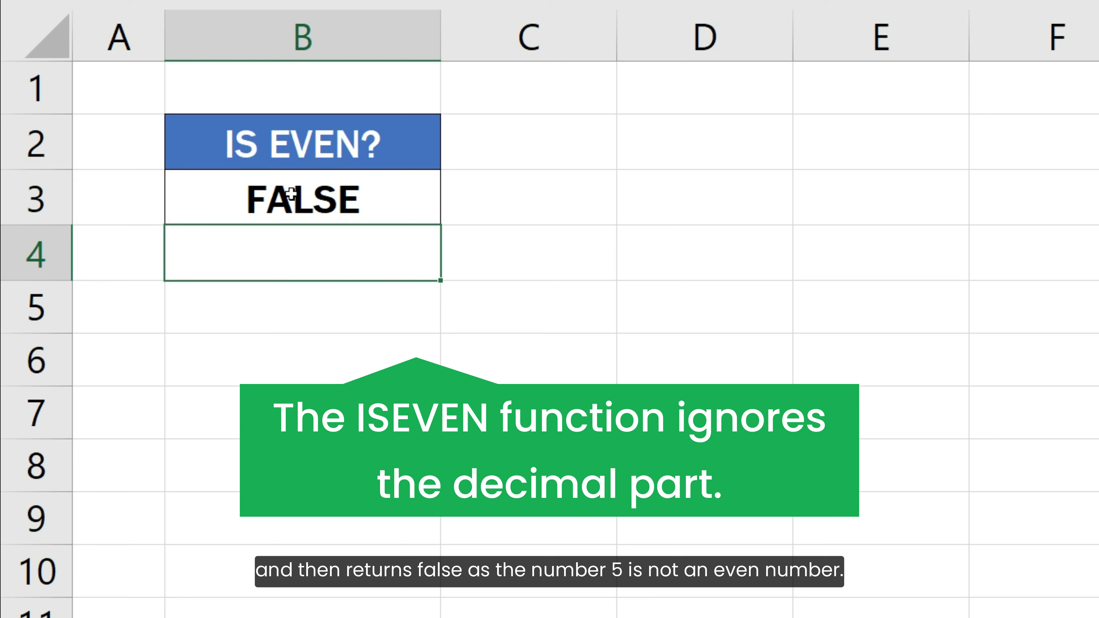
- Enter the formula =ISEVEN( 4.86 ) in cell B4
text(=ISE)
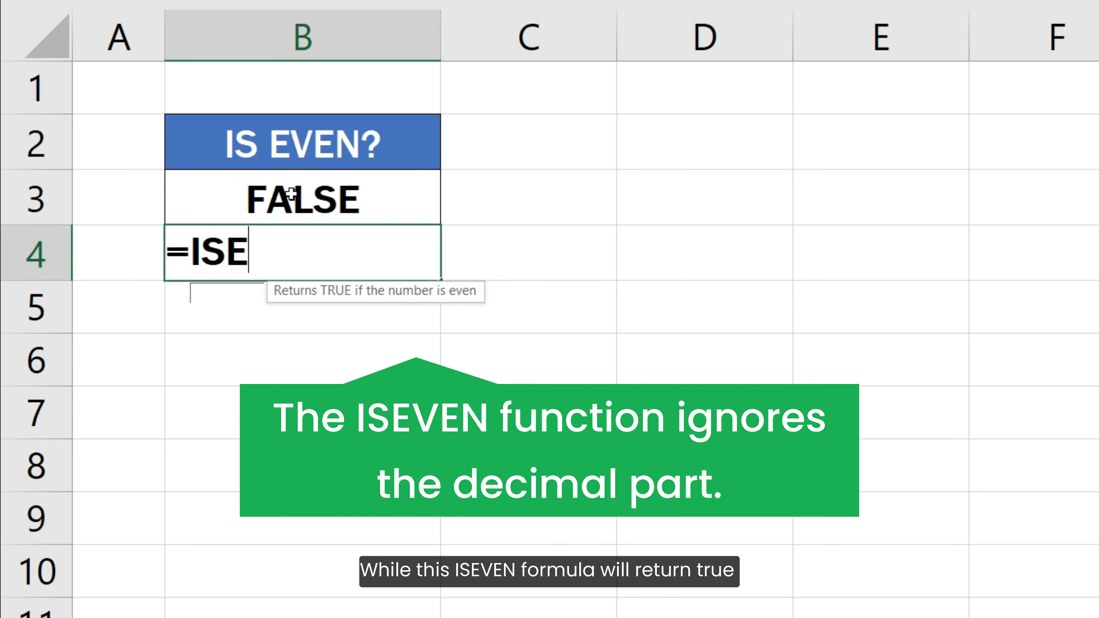
text(VEN( 4.86 ))
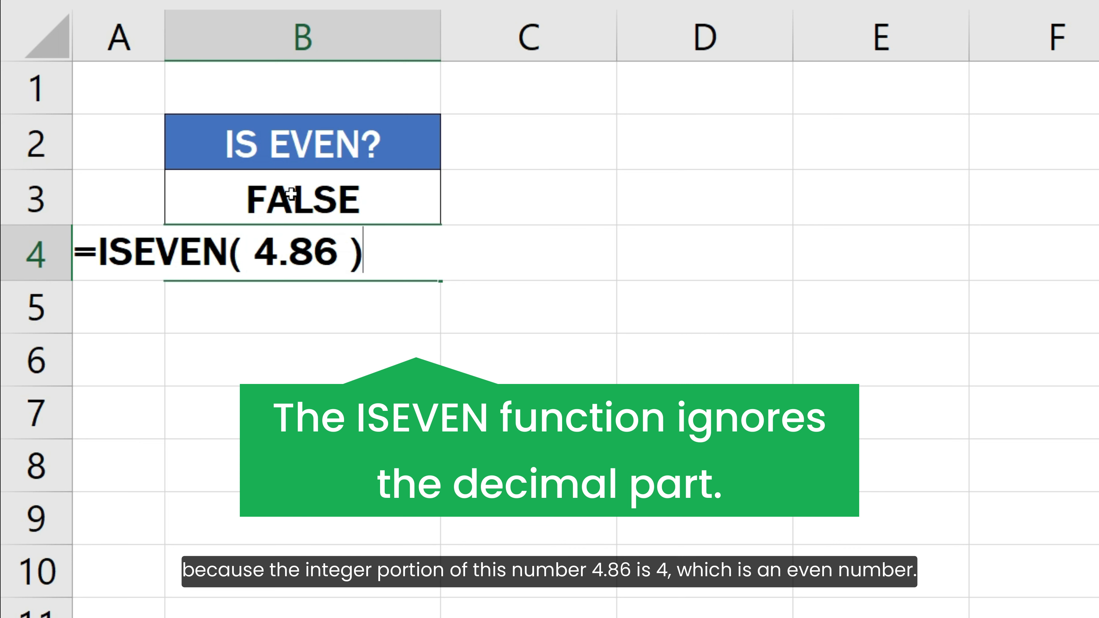
key(Return)
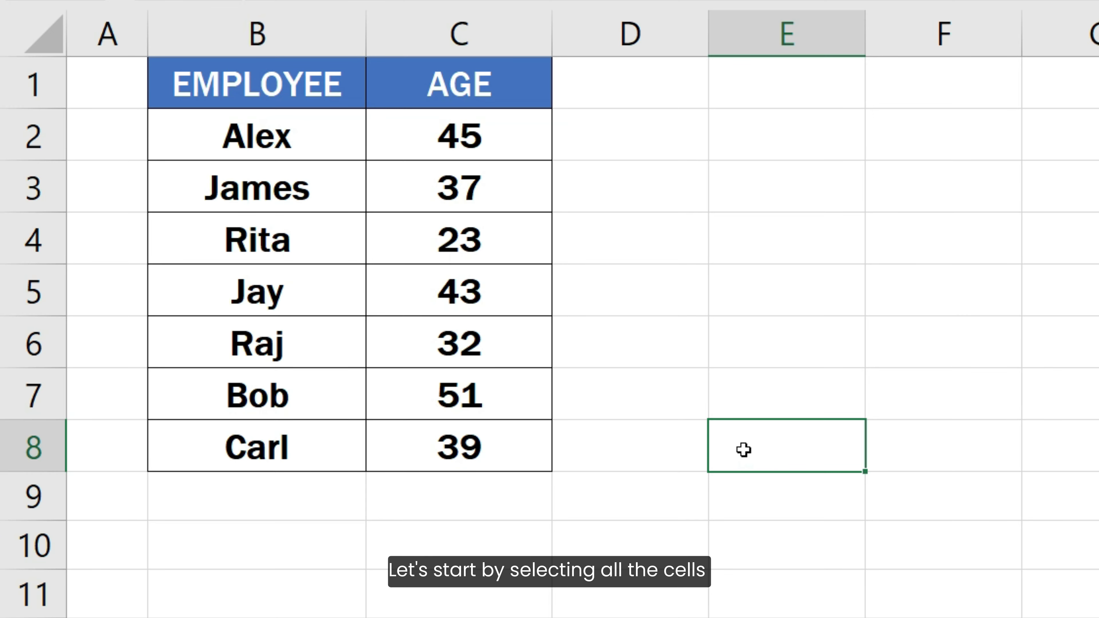
- Create a formula-based conditional formatting rule for the employee data in B2:C8 using =ISEVEN(ROW(B2))
drag(302, 139, 493, 443)
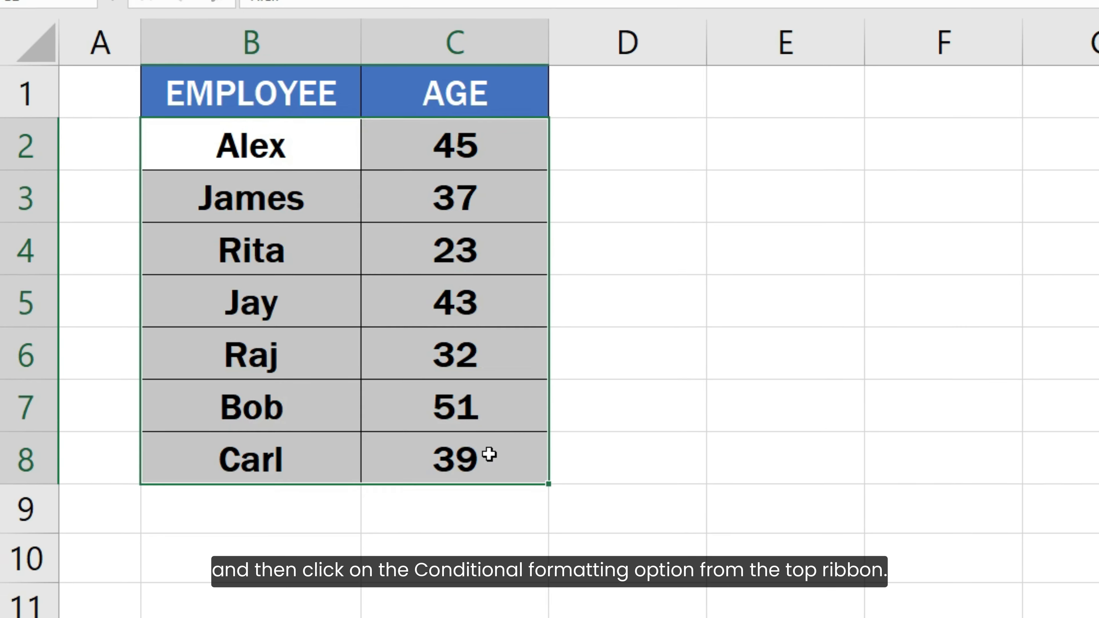
click(825, 74)
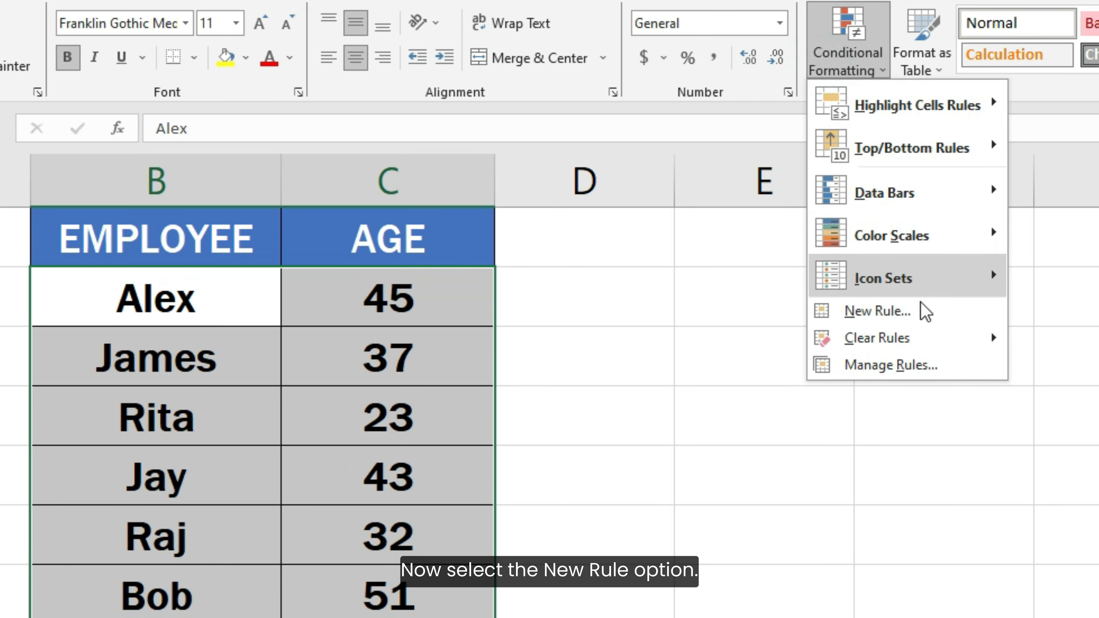
click(921, 314)
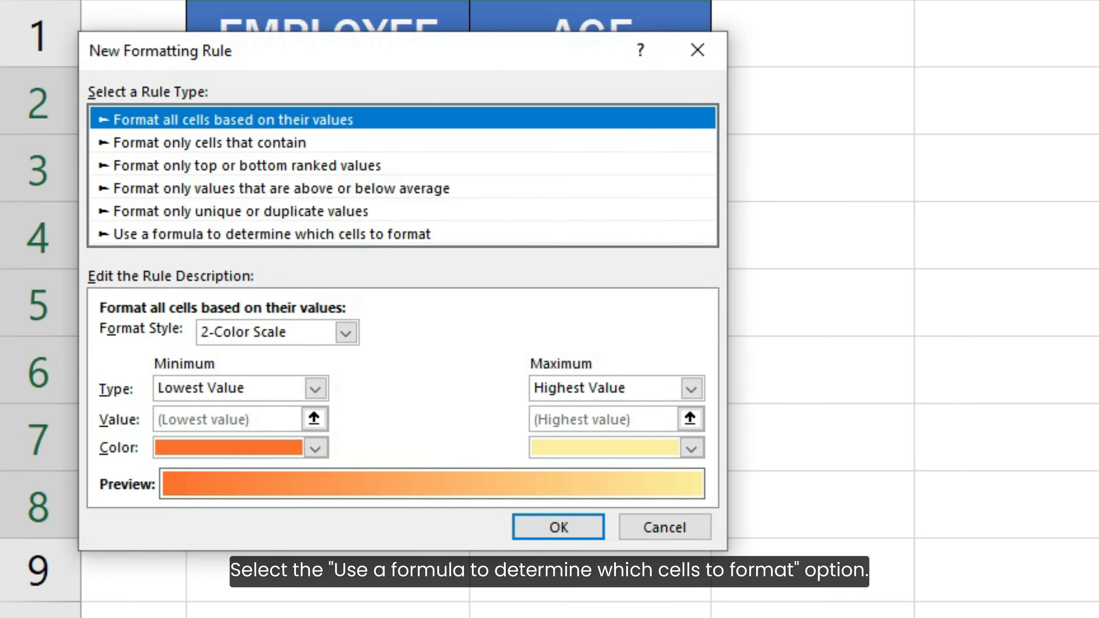
click(640, 239)
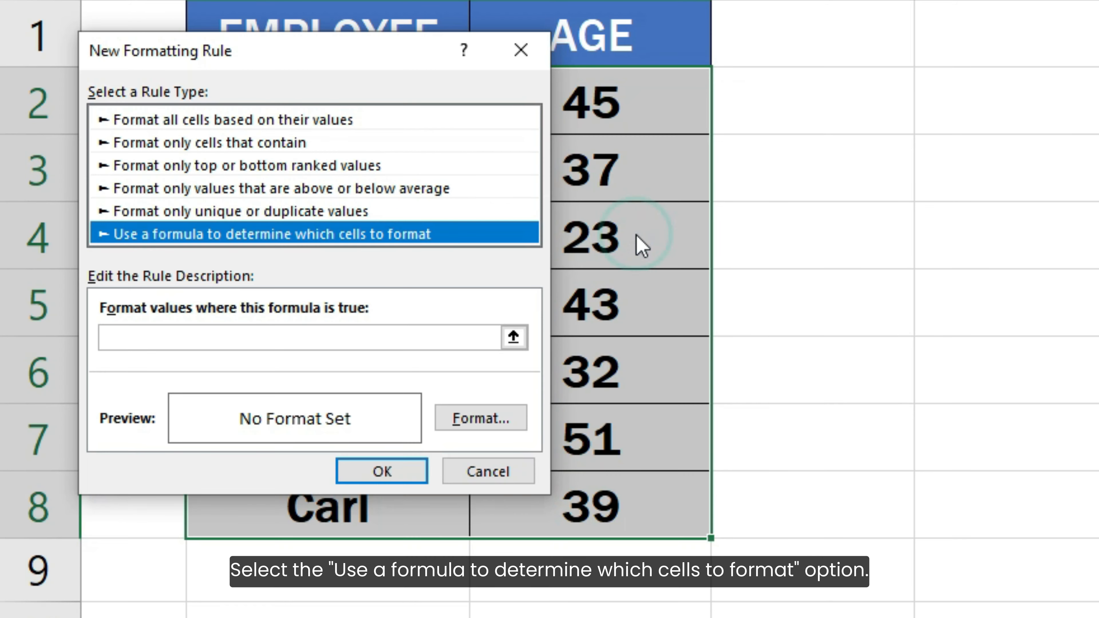
click(461, 336)
text(=ISEV)
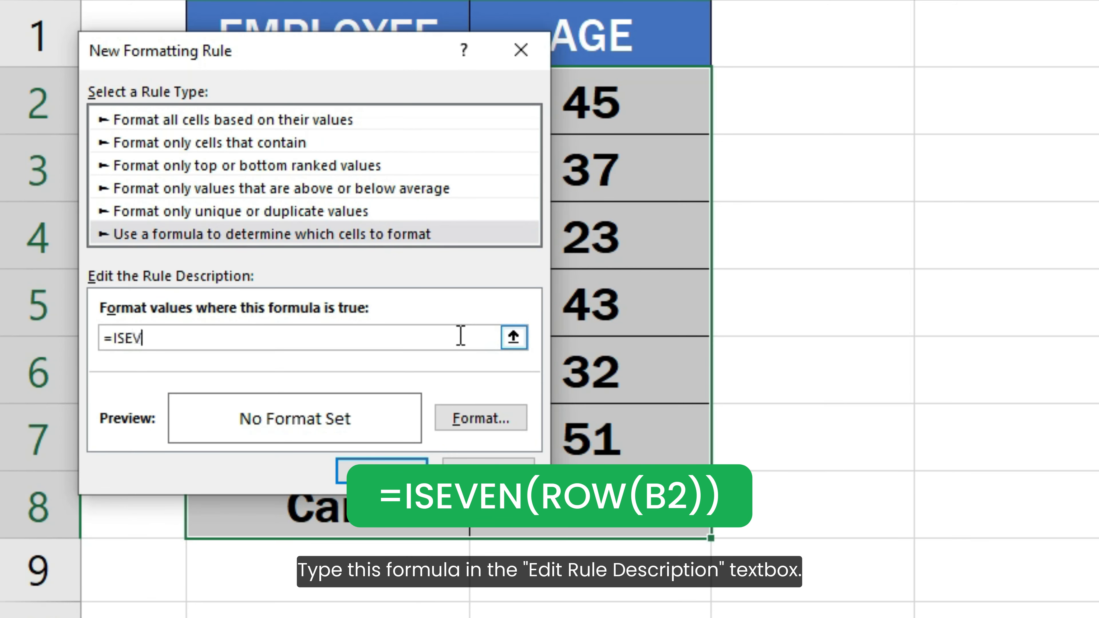
text(EN(ROW()
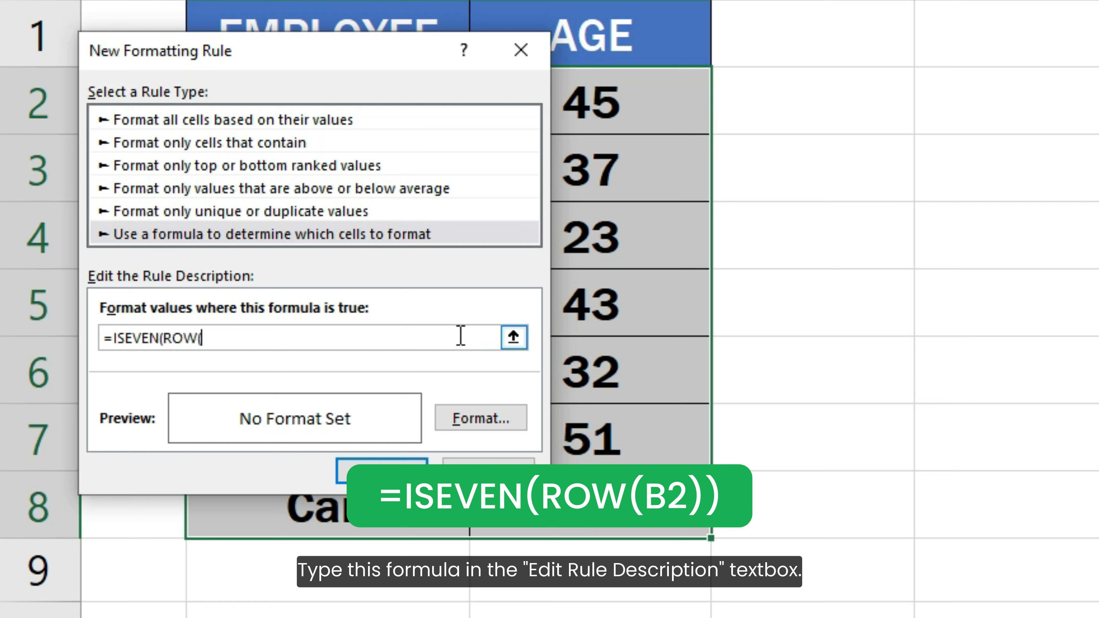
text(B2)))
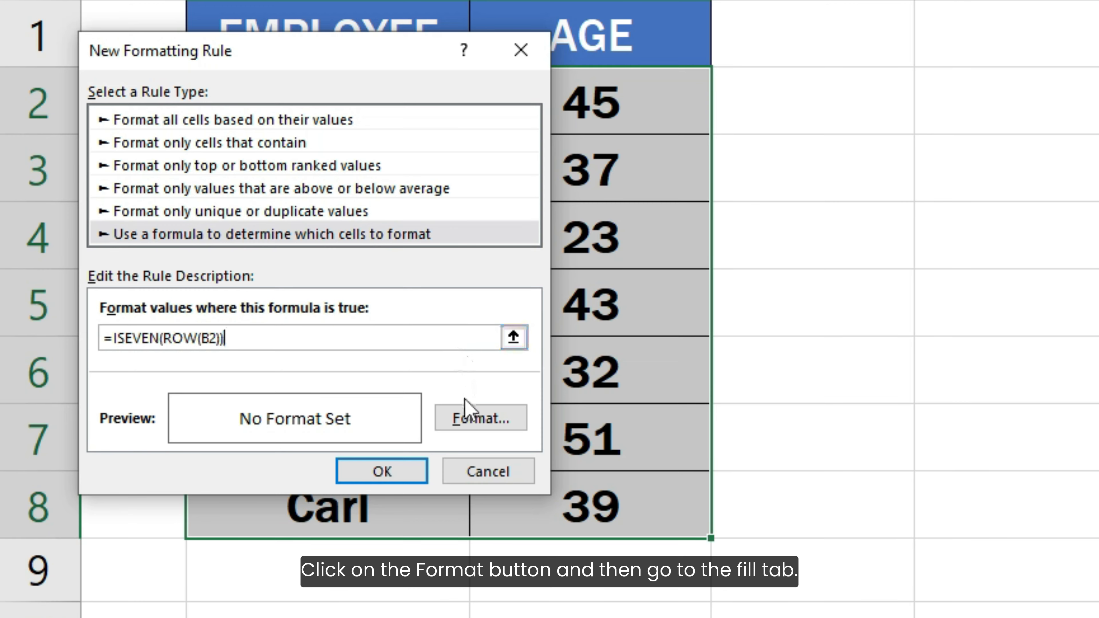
- Give the even-row rule a light blue background fill and apply it to the employee table
click(481, 418)
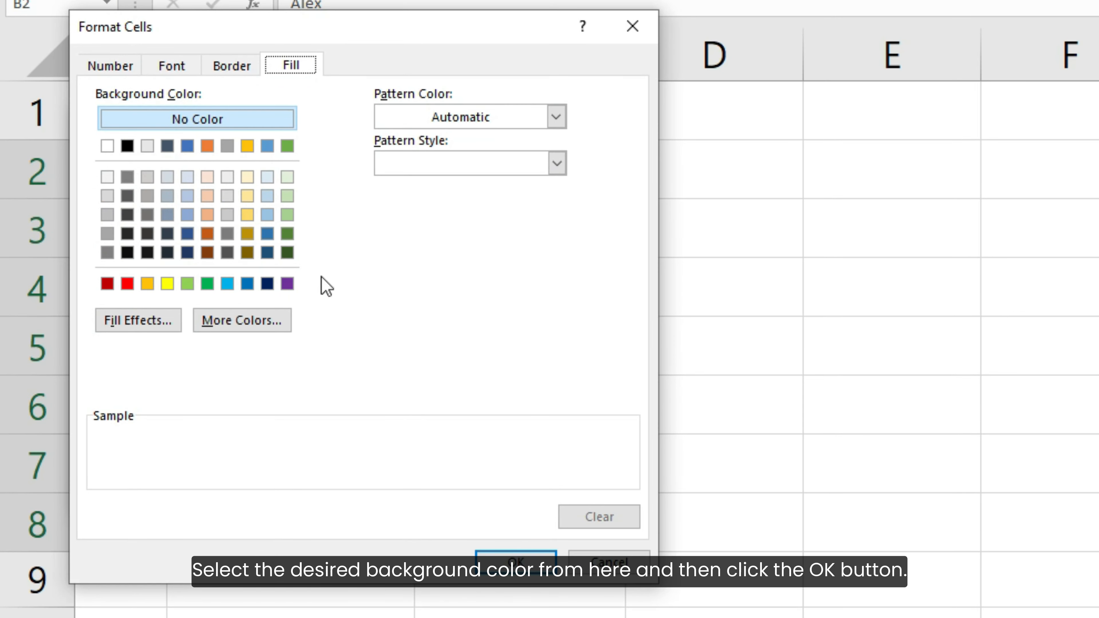
click(290, 132)
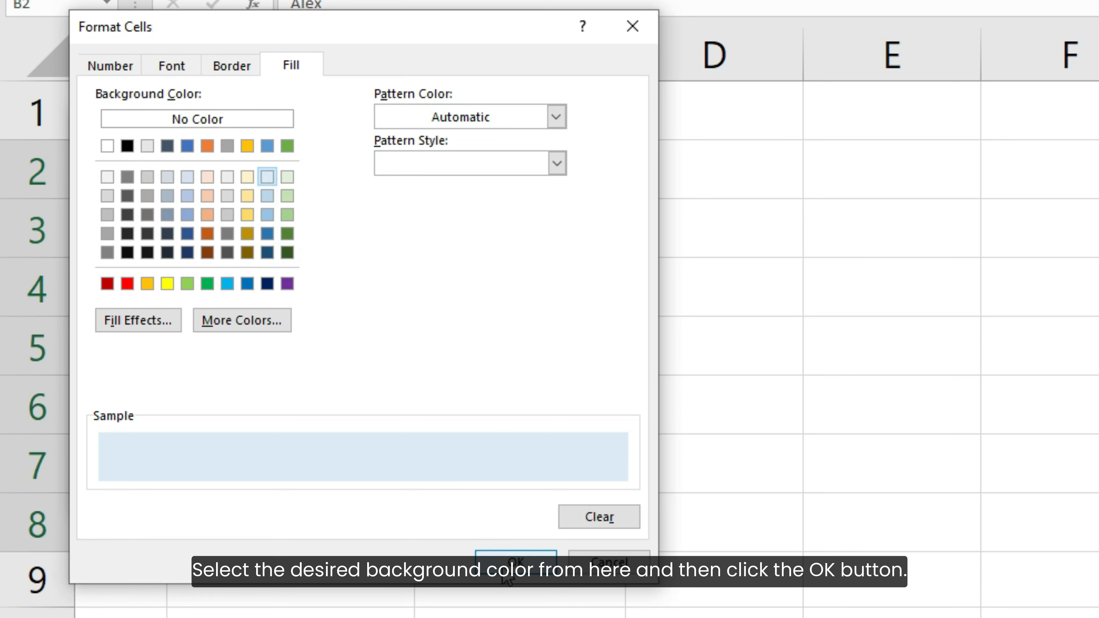
click(504, 565)
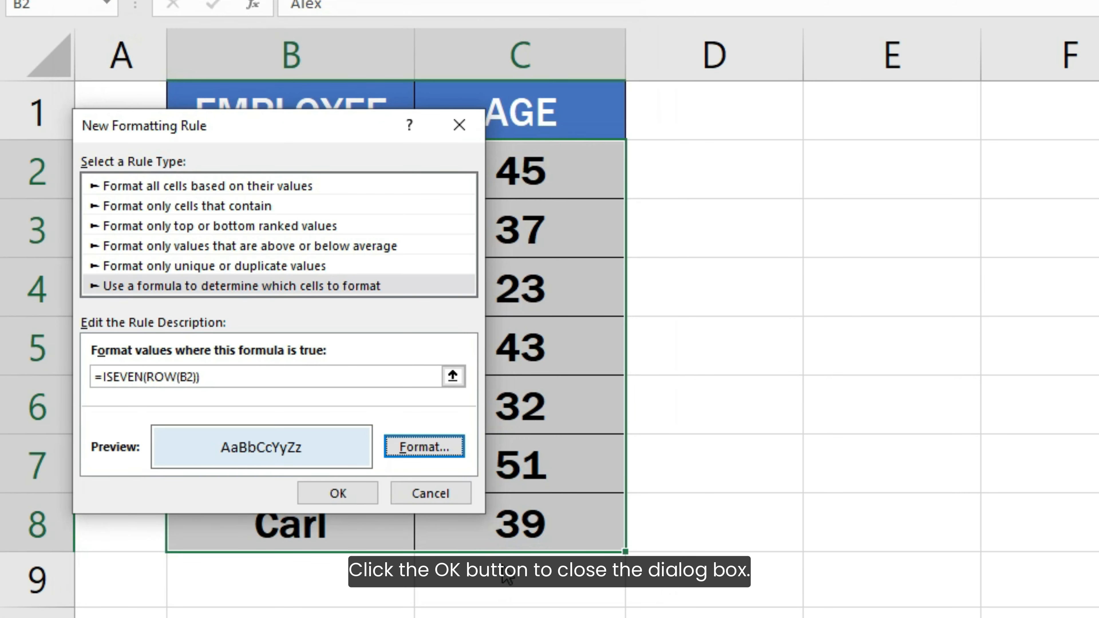
click(355, 493)
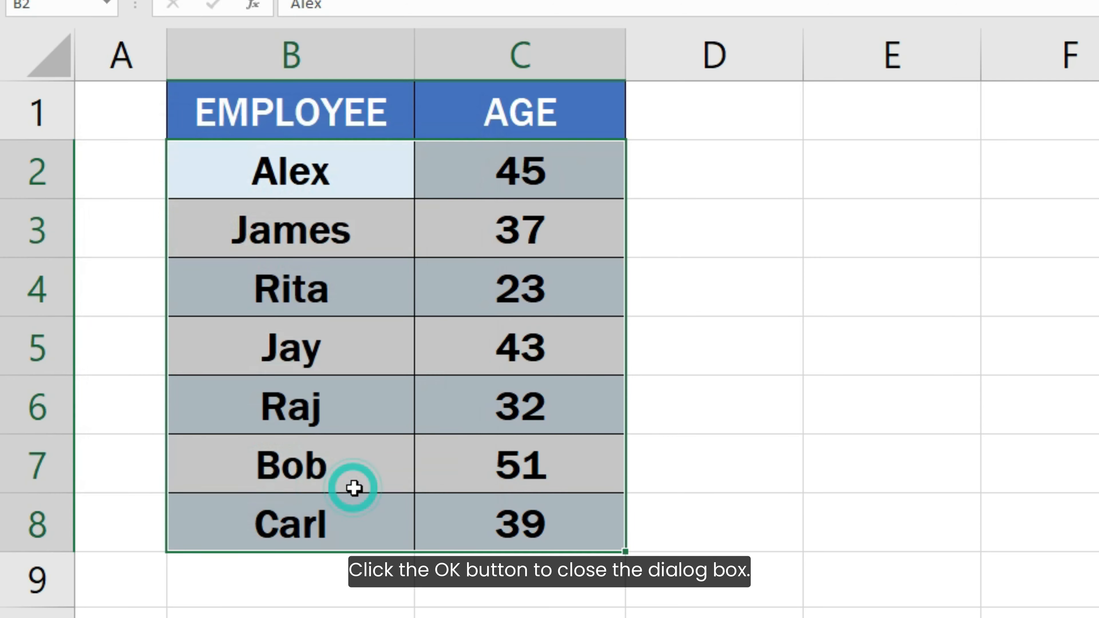
click(837, 533)
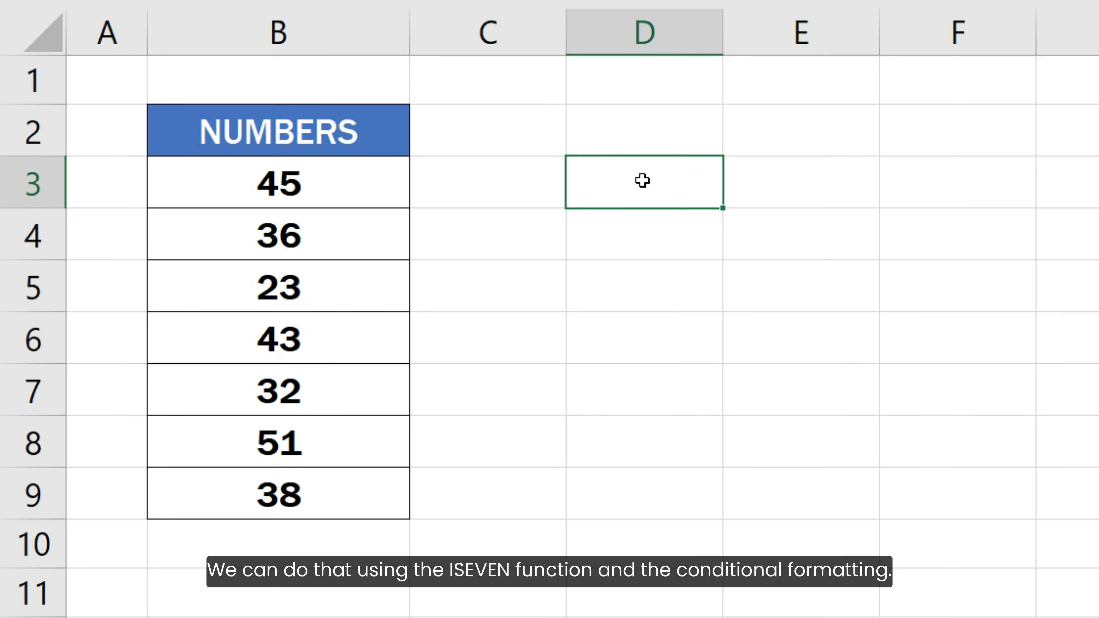
- Create a formula-based conditional formatting rule for the numbers in B3:B9 using =ISEVEN( B3 )
drag(375, 186, 351, 488)
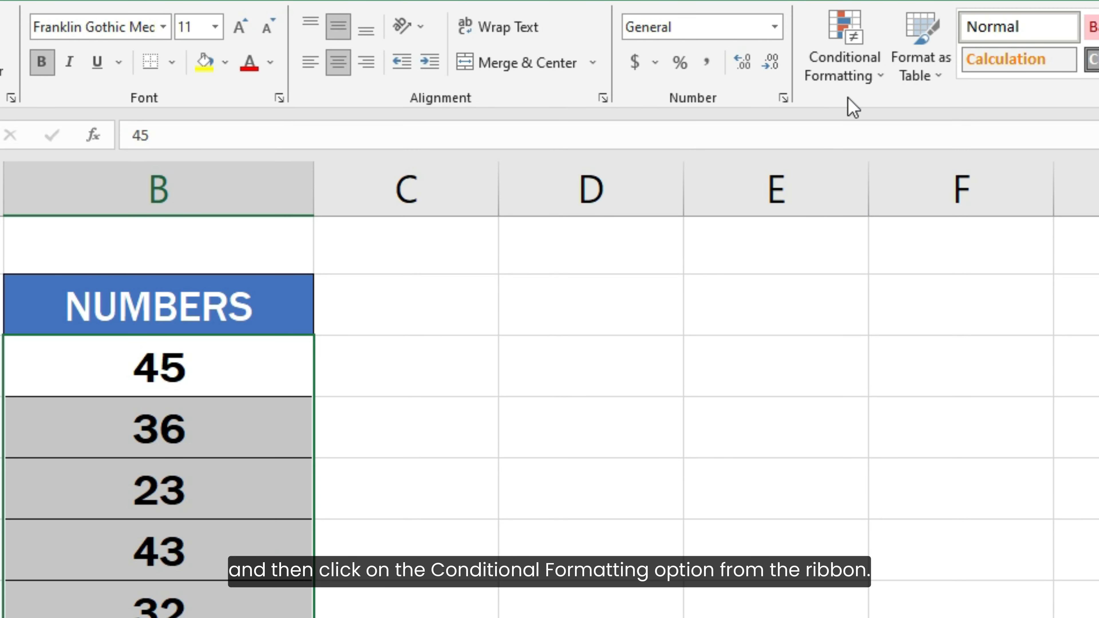
click(848, 77)
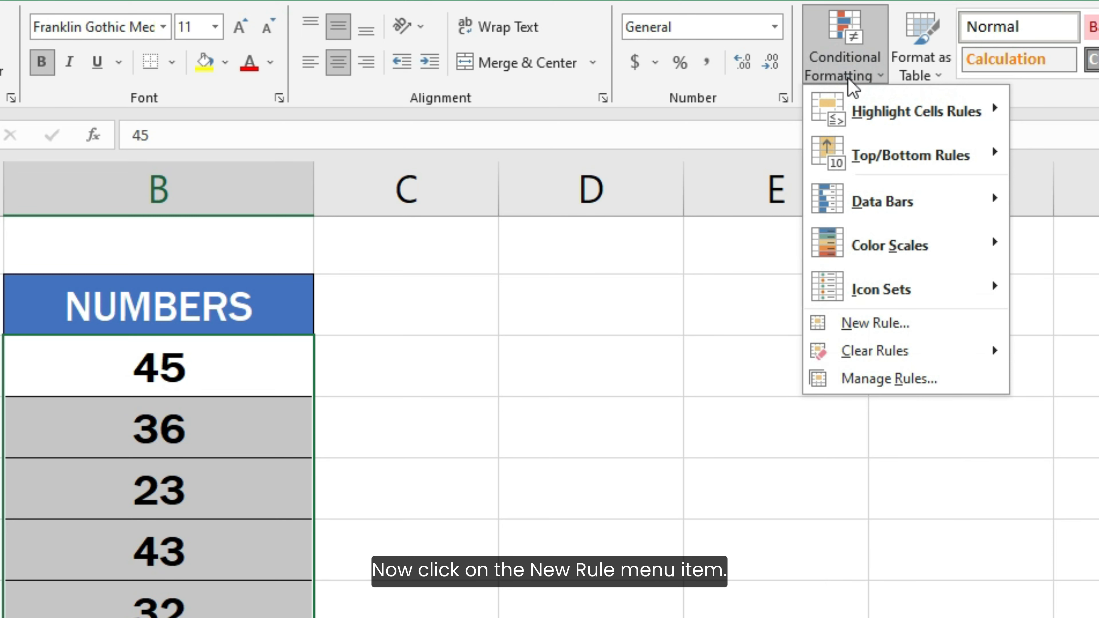
click(915, 323)
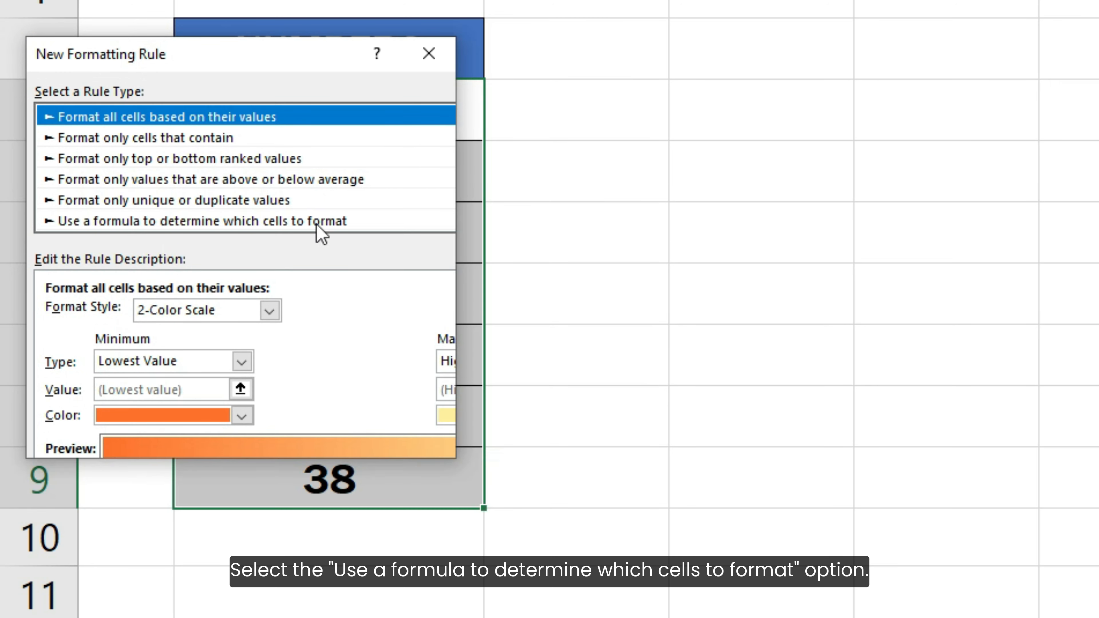
click(316, 221)
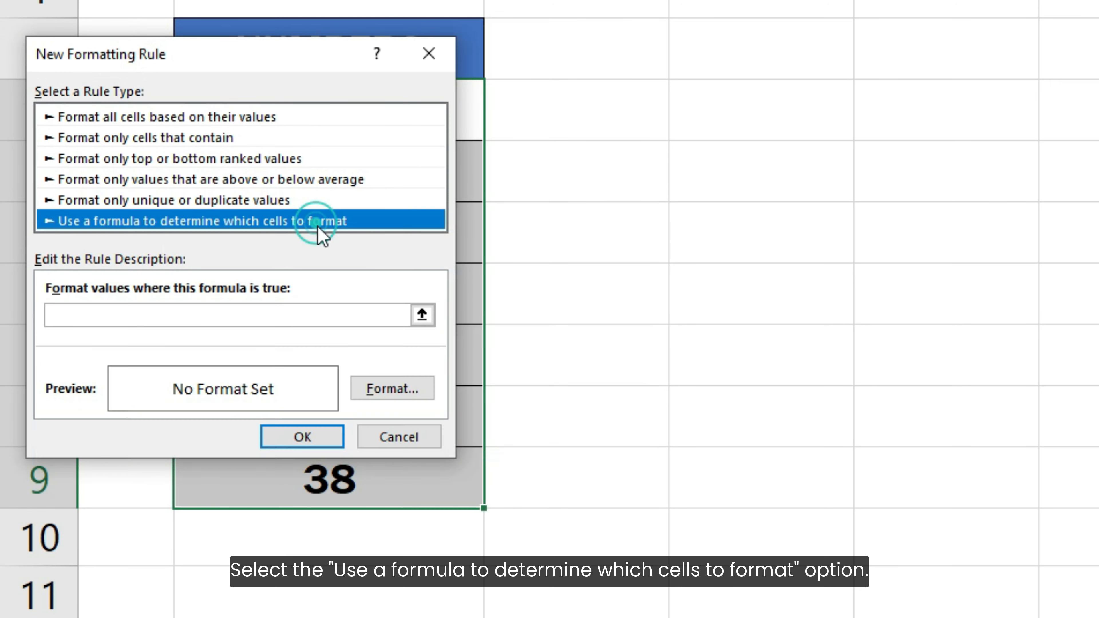
click(313, 319)
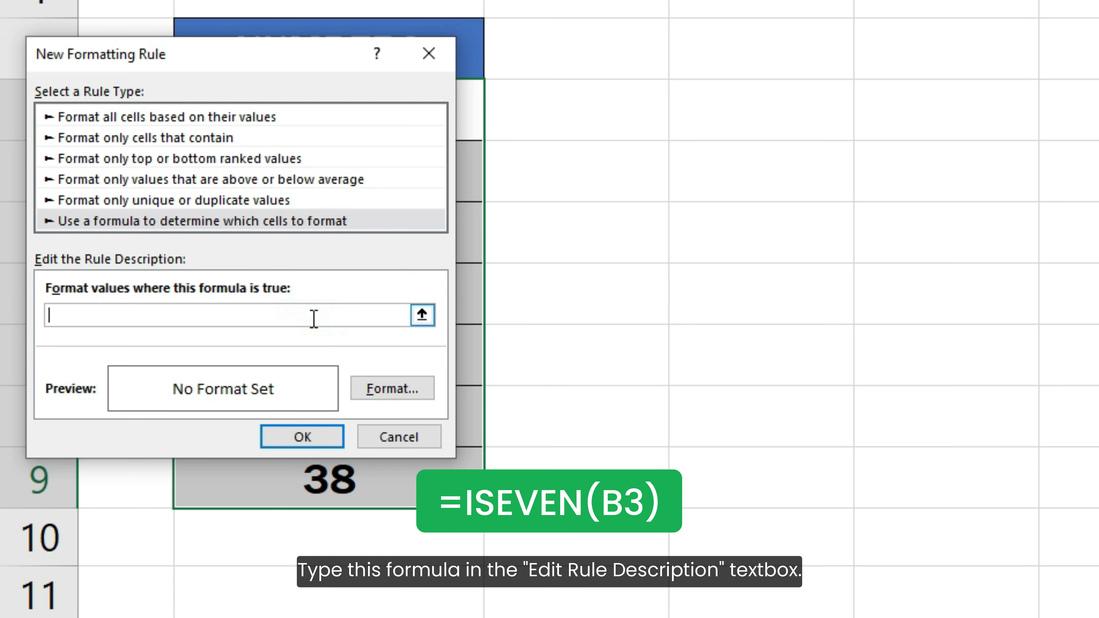
text(=ISEVEN( B3 ))
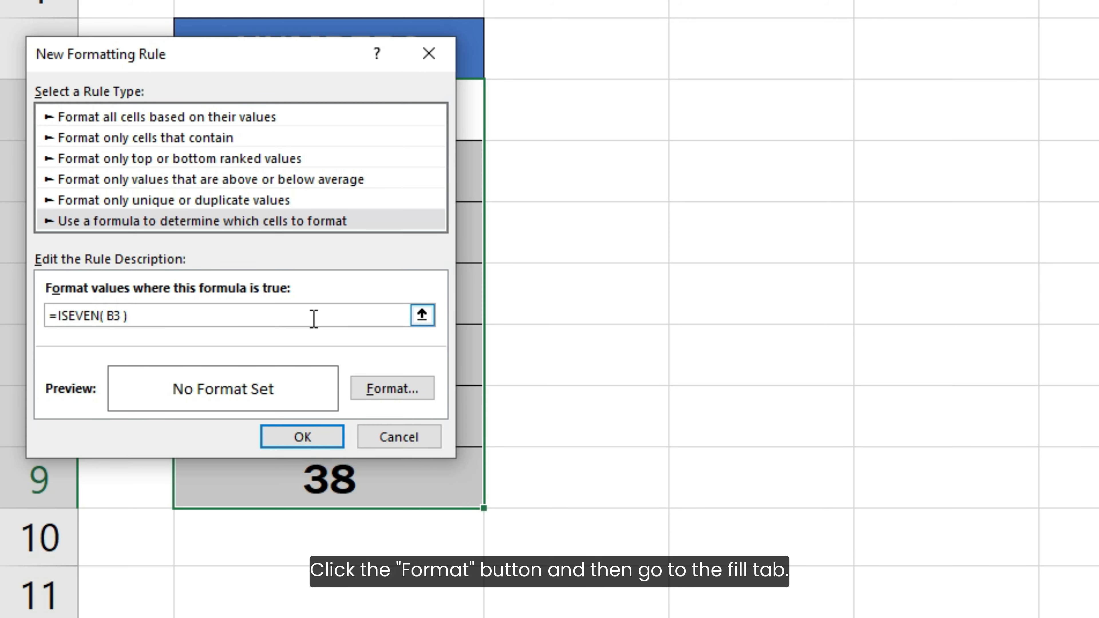
- Give the even-number rule a light blue background fill and apply it to the NUMBERS column
click(375, 388)
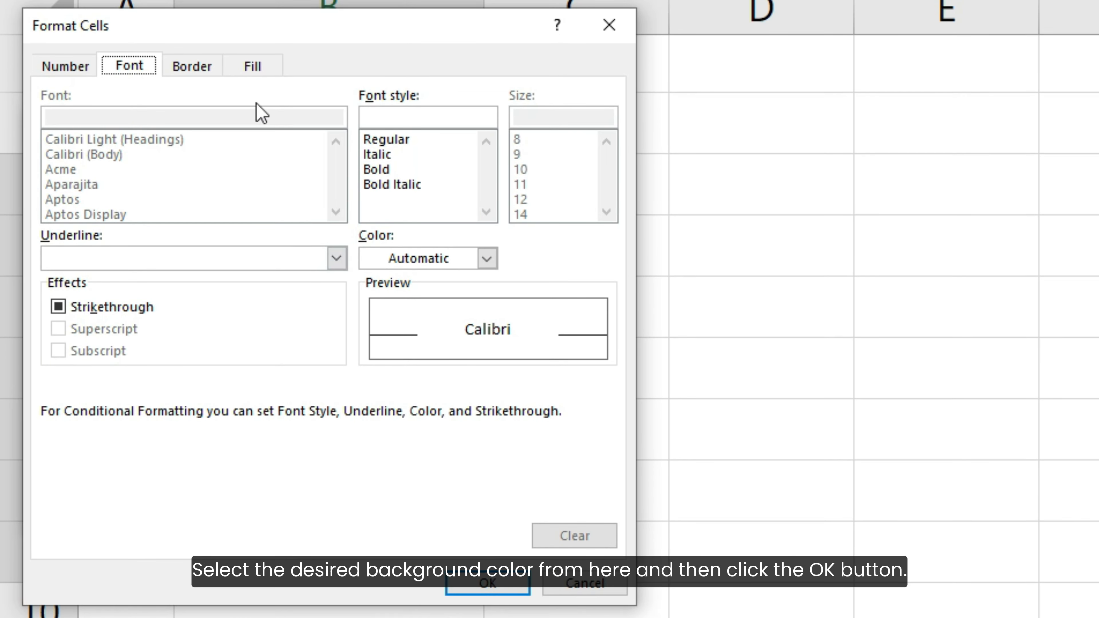
click(254, 67)
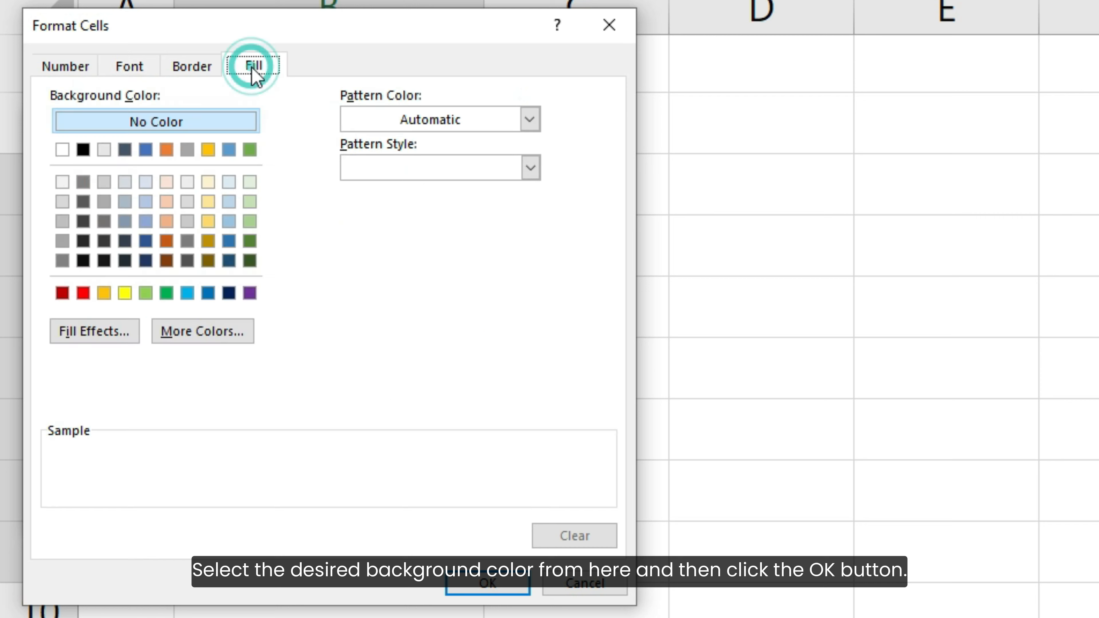
click(228, 183)
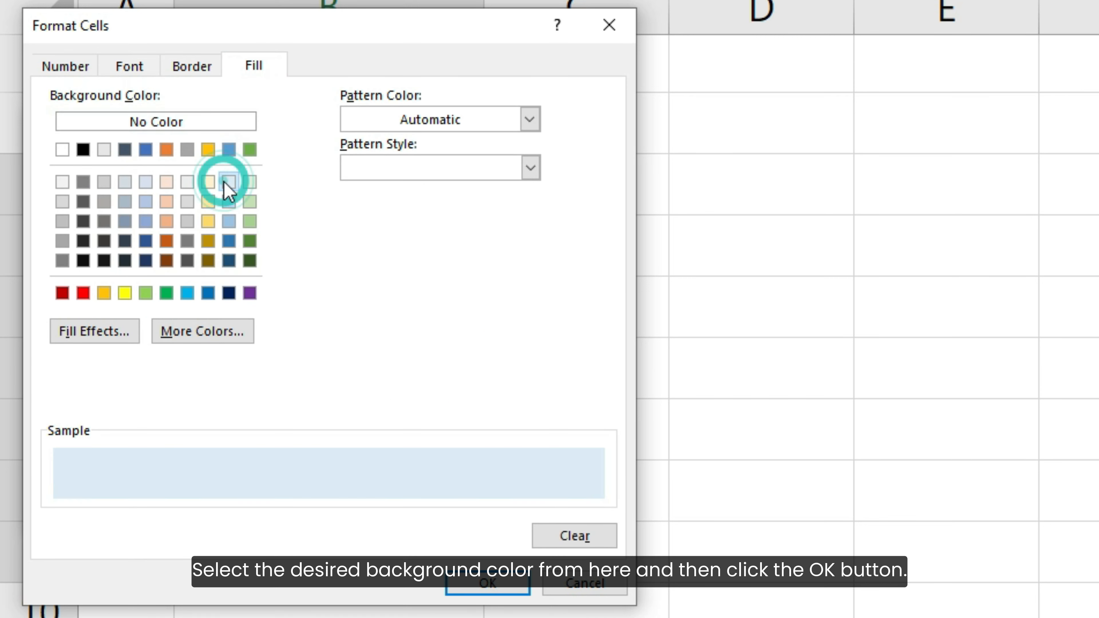
click(454, 585)
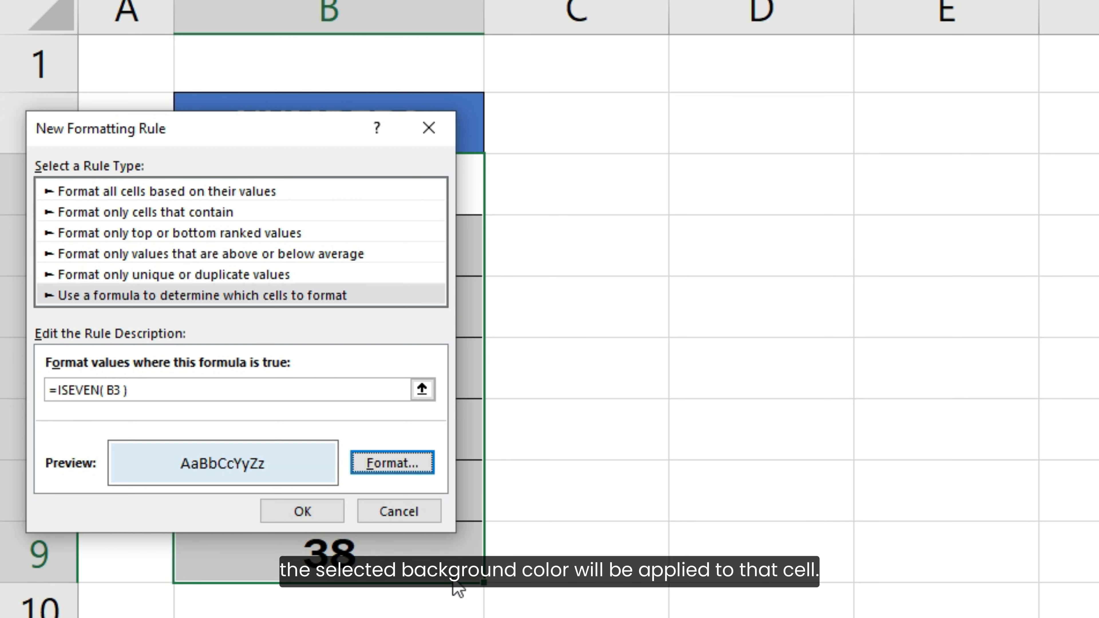
click(333, 511)
click(696, 538)
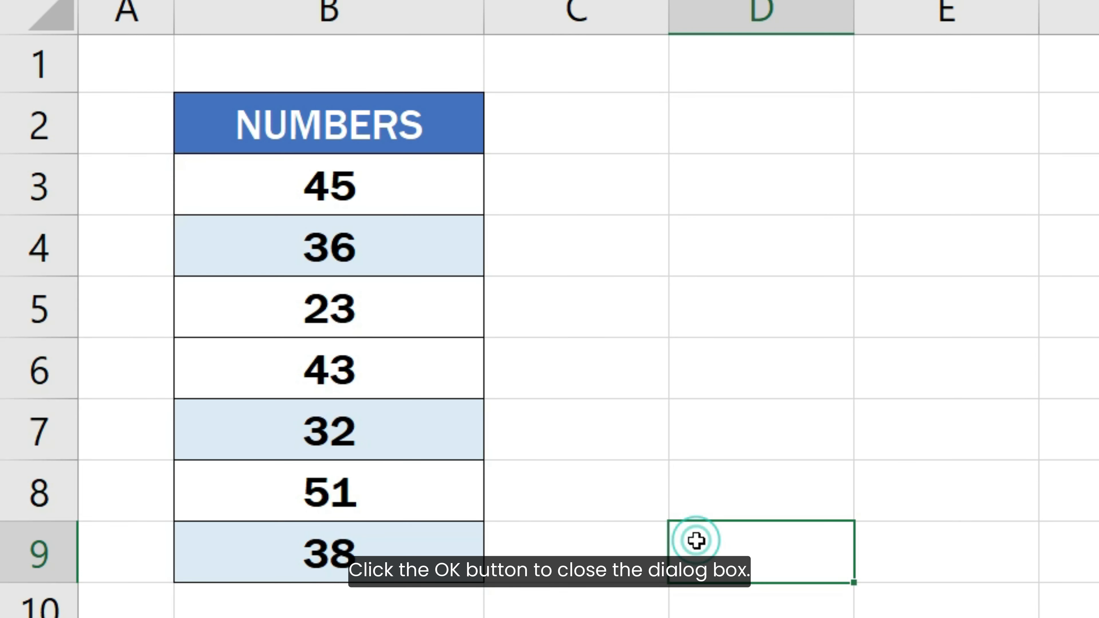